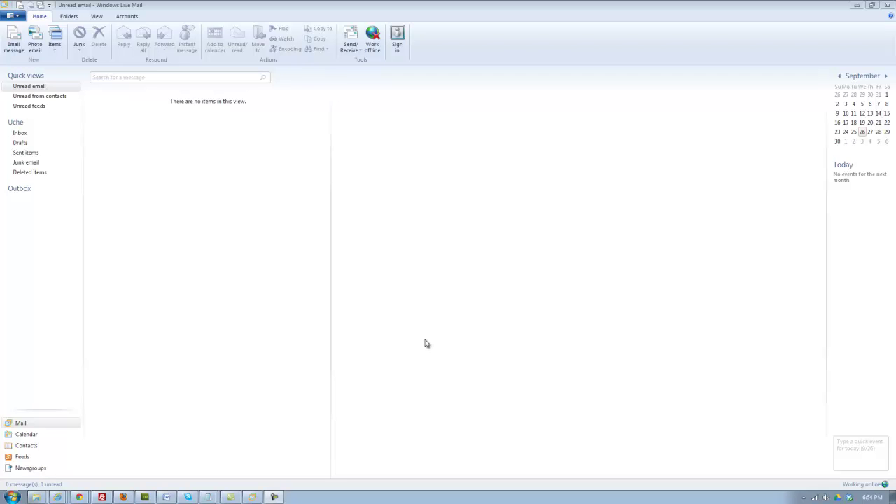
Step: Bring up the Accounts ribbon options to begin adding a new email account
click(140, 19)
click(127, 19)
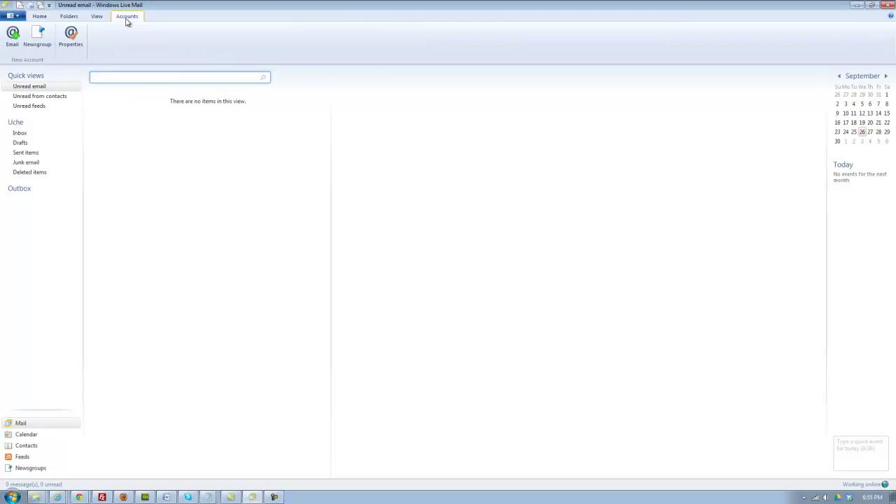
Step: Start a new email account and enter its email address, password and display name
click(13, 38)
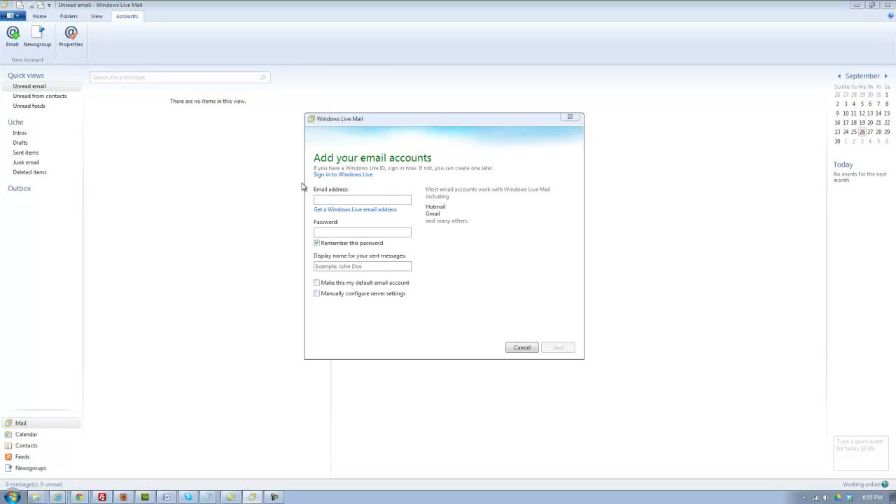
right_click(350, 200)
click(370, 226)
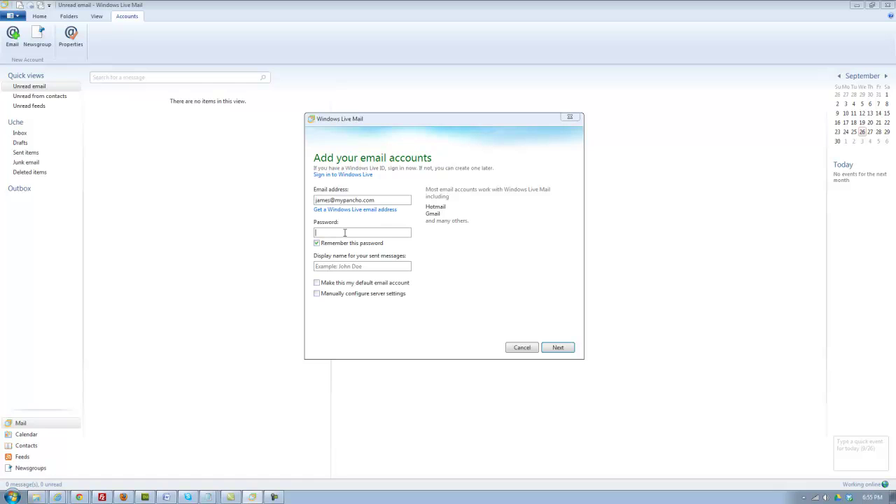
text(•••••••••)
click(337, 266)
text(James)
Step: Choose manual server configuration, make it the default account, and continue to server settings
click(318, 294)
click(316, 283)
click(558, 348)
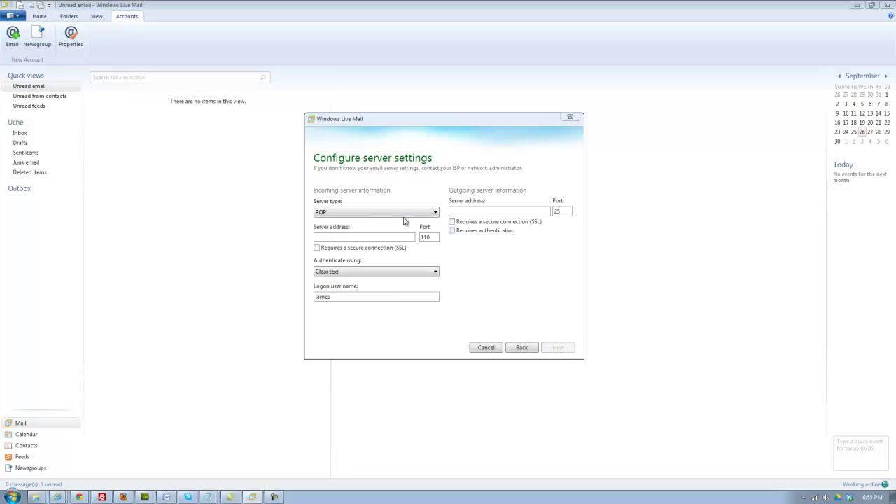
Step: Set both incoming and outgoing servers to mail.mypancho.com with SSL, requiring outgoing authentication
click(481, 211)
right_click(464, 211)
click(492, 239)
right_click(333, 236)
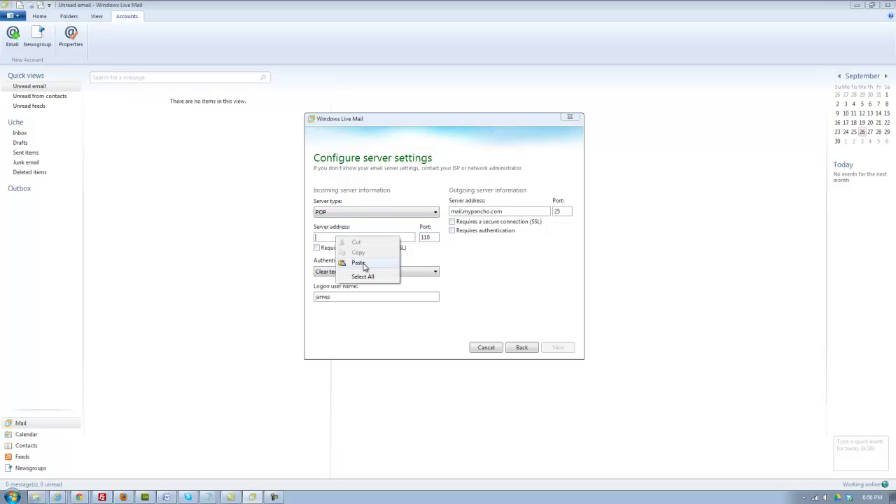
click(364, 264)
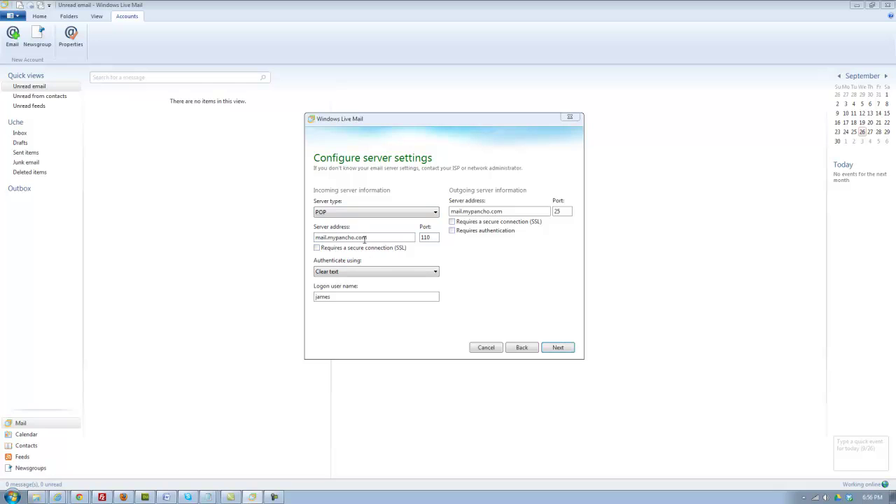
click(318, 249)
click(452, 222)
click(453, 231)
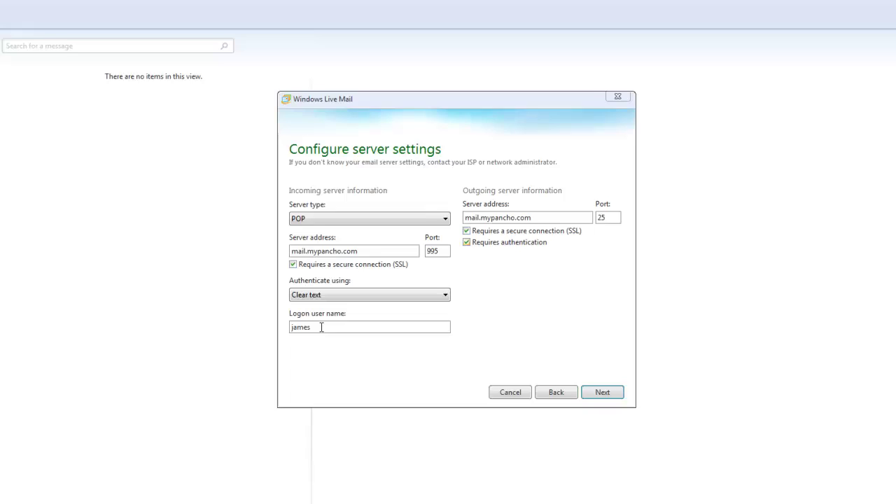
Step: Replace the logon user name with the full email address and finish adding the account
drag(322, 327, 283, 327)
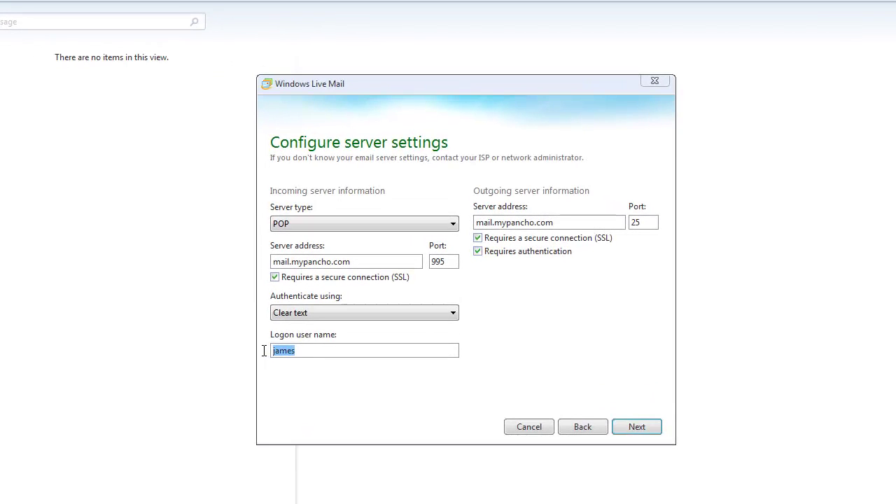
click(310, 351)
double_click(311, 351)
right_click(286, 351)
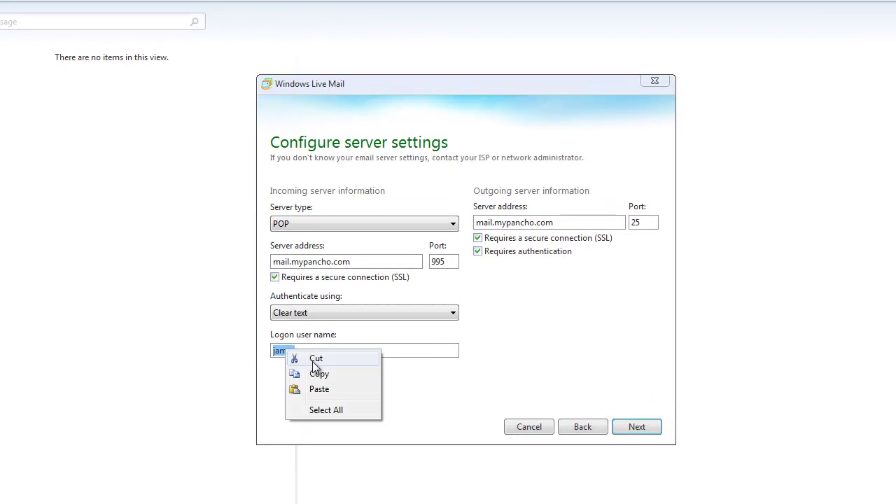
click(335, 389)
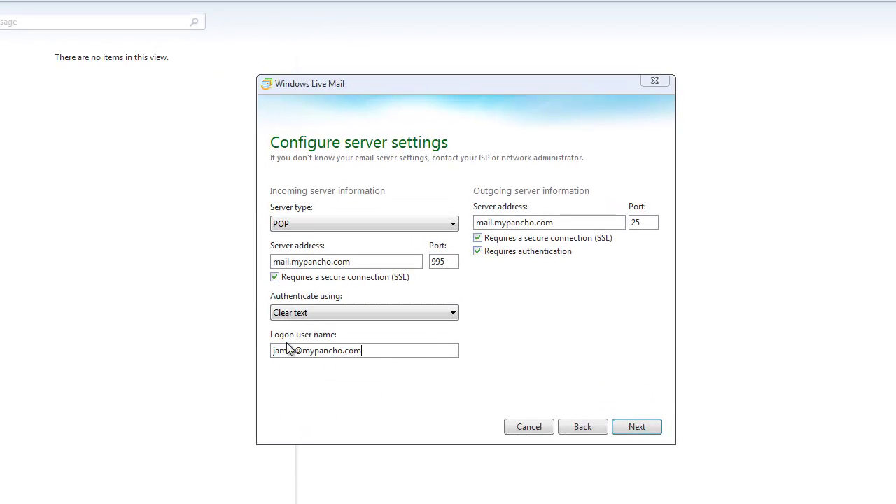
click(637, 427)
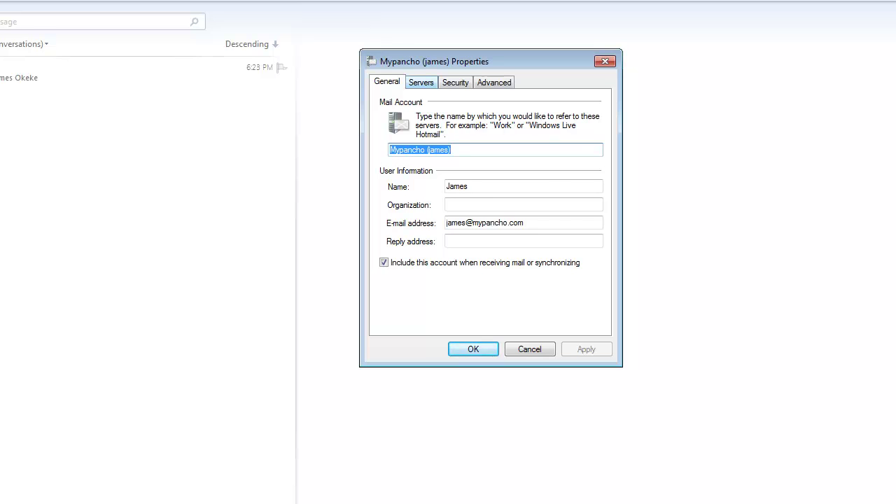
Step: Switch the account Properties dialog to its Servers page
key(ctrl+Tab)
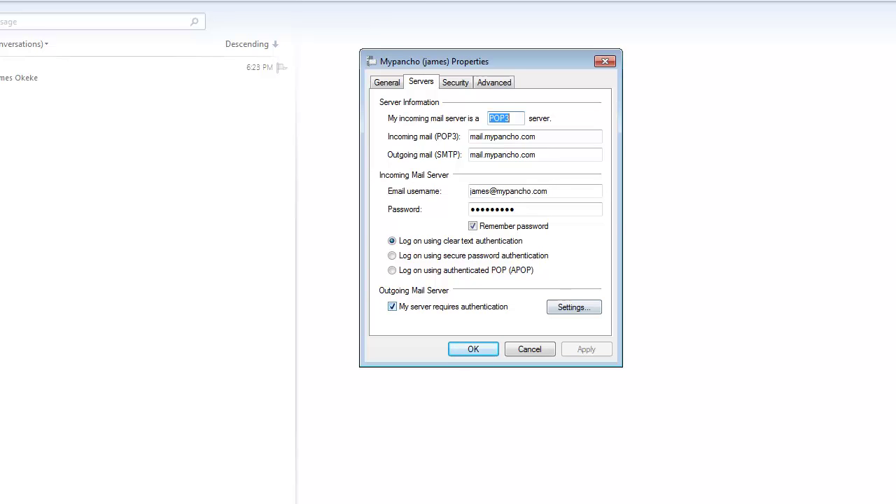
Step: Have the outgoing server log on with the full email address and its password
key(alt+t)
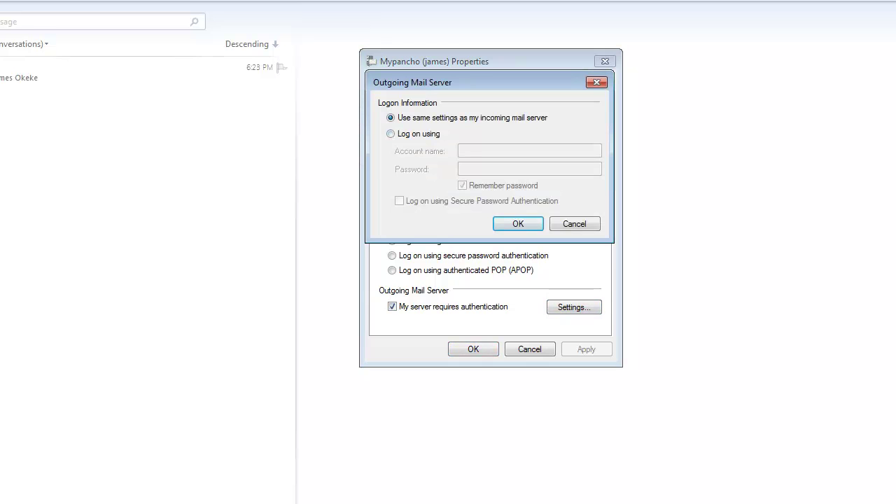
key(alt+l)
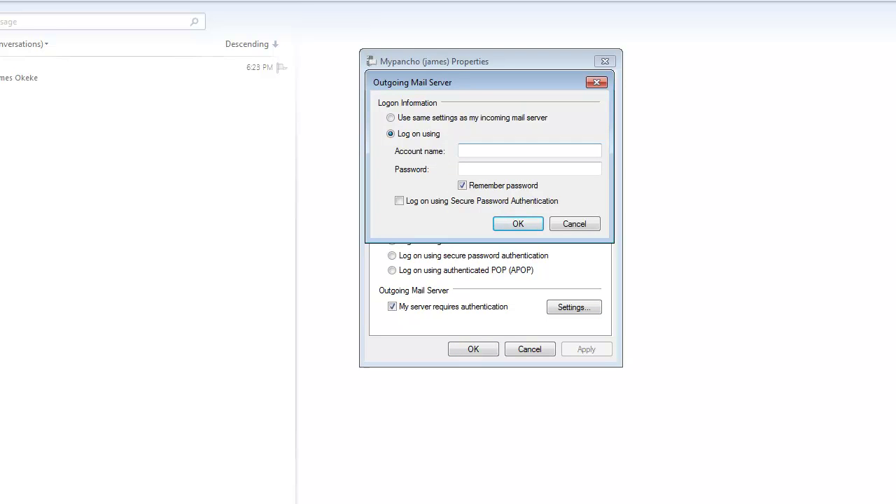
key(Tab)
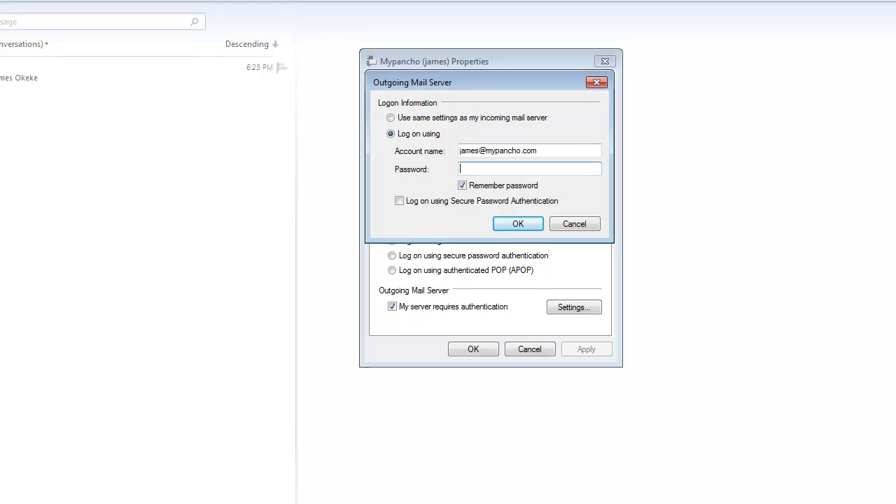
text(•••••••••)
key(Return)
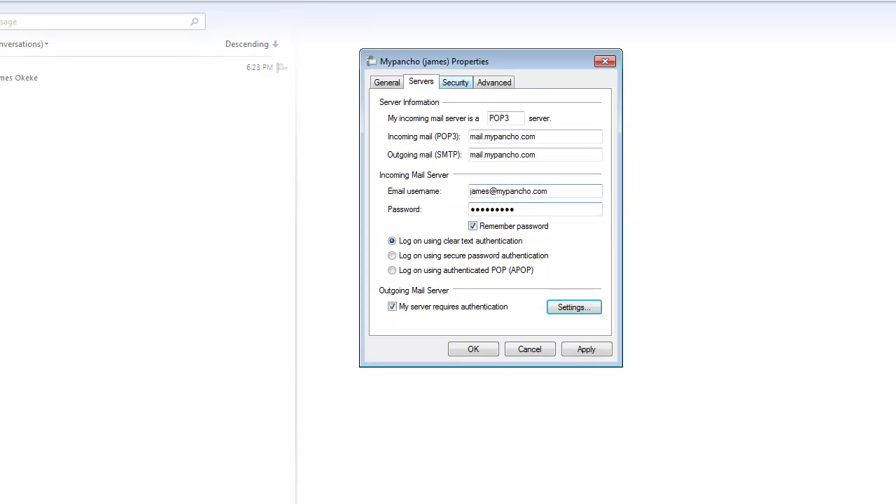
Step: On the Advanced page, set the outgoing SMTP port to 465 and save the properties
key(ctrl+Tab)
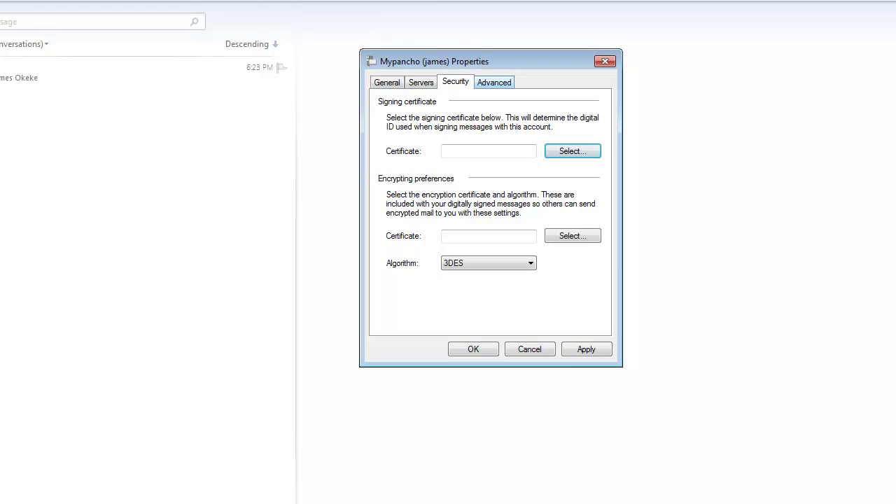
key(ctrl+Tab)
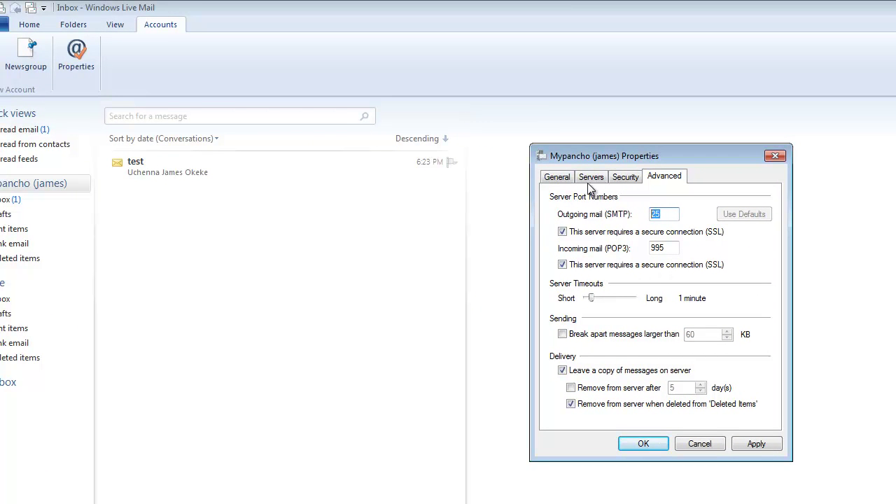
text(465)
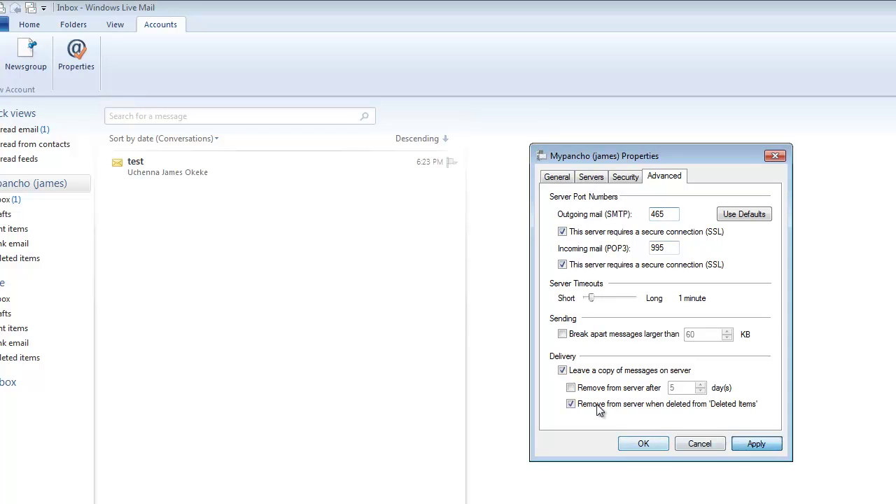
key(Return)
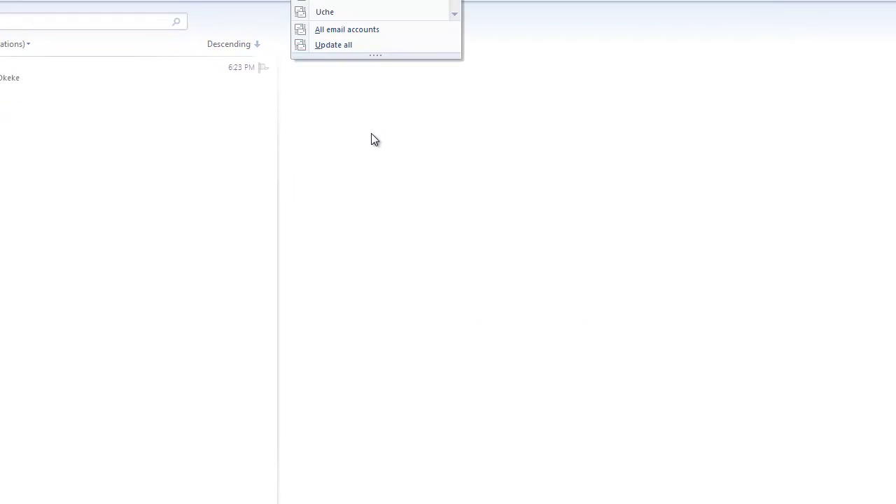
Step: Run Send/Receive for the chosen account from the dropdown list
key(Down)
key(Up)
key(Return)
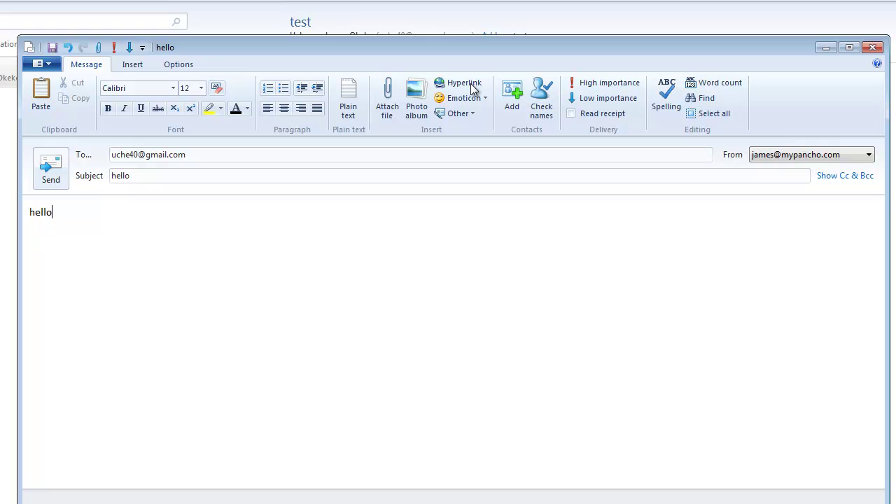
Step: Send the 'hello' test message from the new account
key(ctrl+Return)
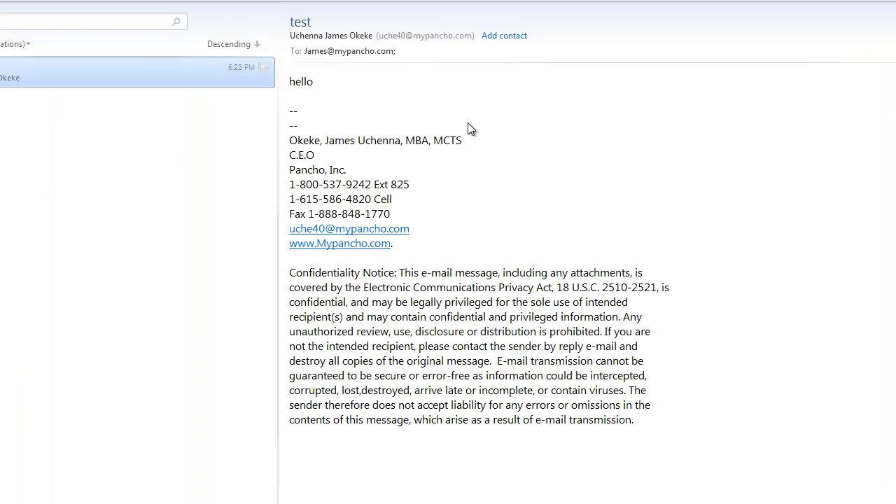